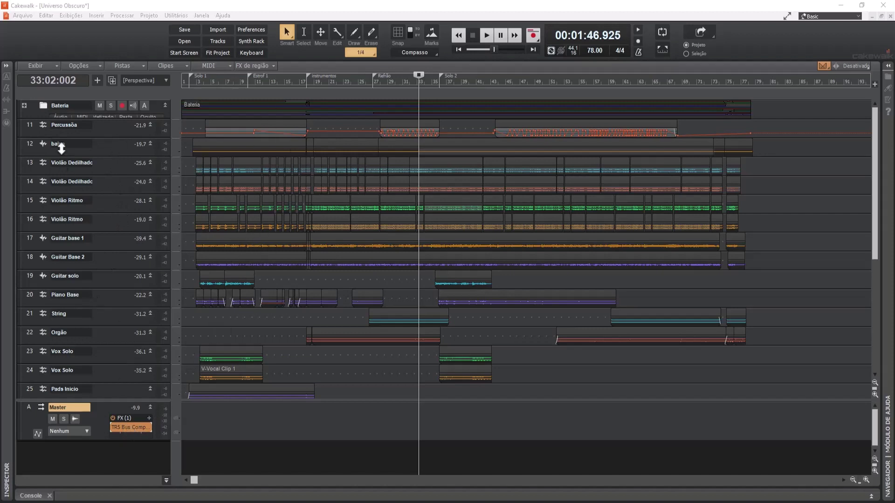
# Solo the Bateria track folder and open the TR5 Bus Compressor on the Master bus, moving its window towards the middle.
pyautogui.click(111, 105)
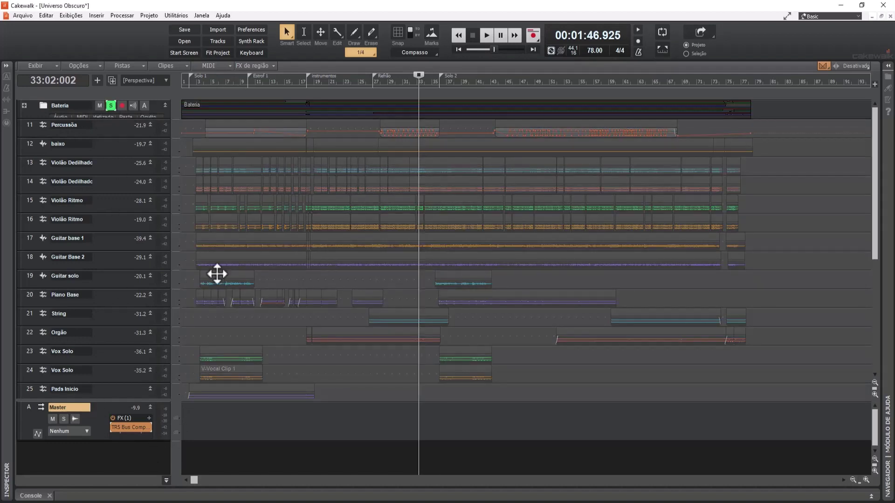
pyautogui.doubleClick(130, 427)
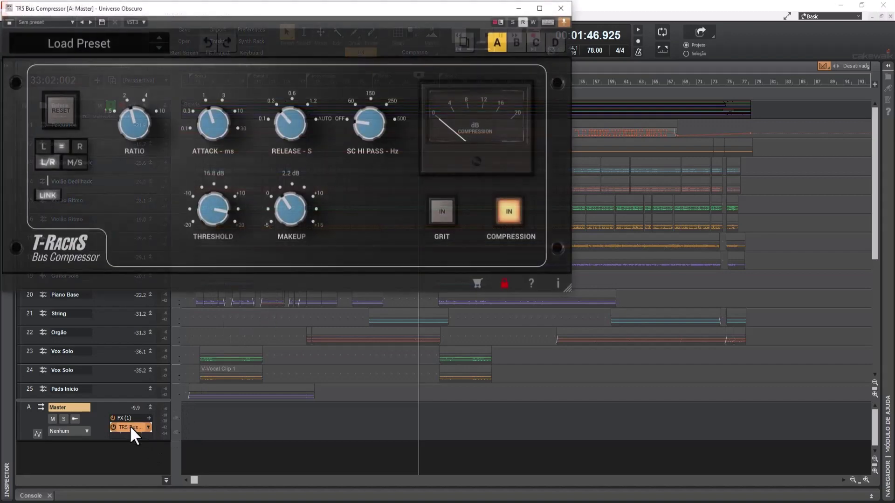
pyautogui.moveTo(277, 12); pyautogui.dragTo(442, 97)
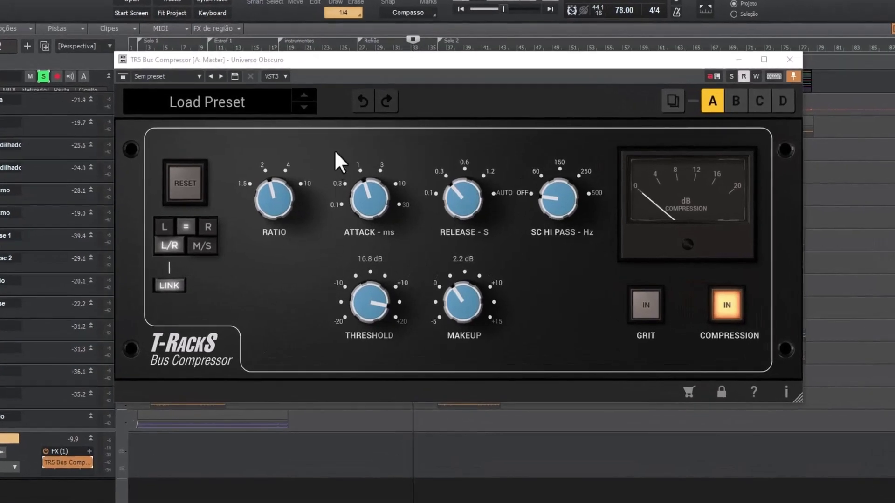
pyautogui.click(123, 75)
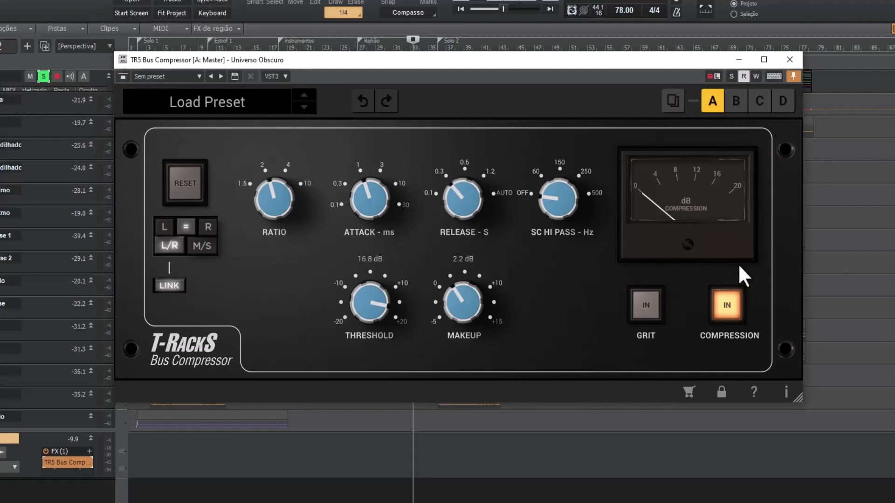
pyautogui.click(727, 313)
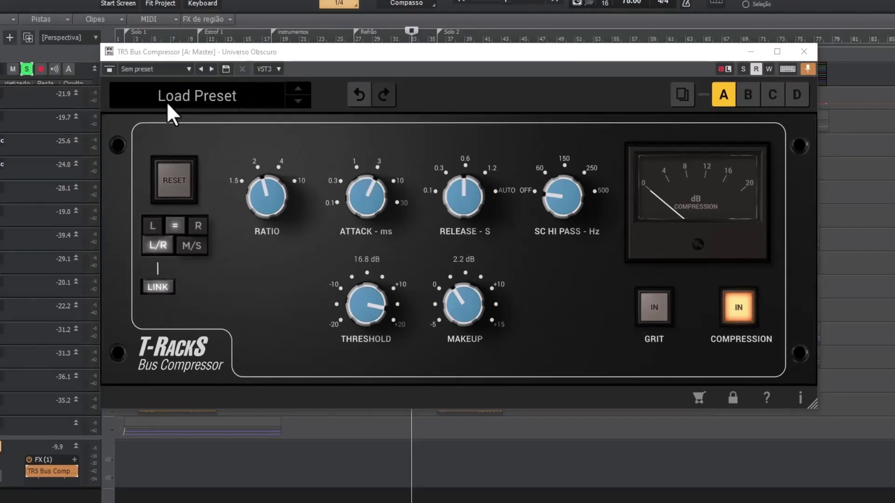
# Browse the compressor's preset list and close it without loading a preset.
pyautogui.click(216, 100)
pyautogui.scroll(-2, 226, 198)
pyautogui.scroll(2, 231, 198)
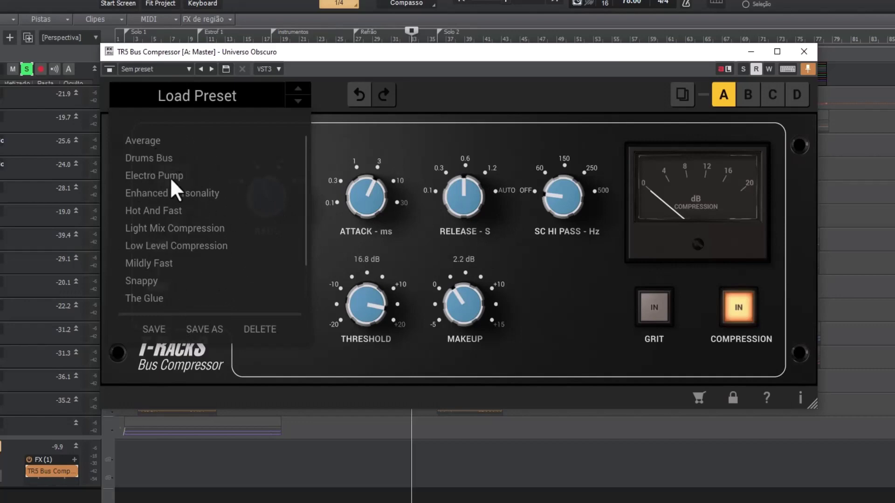
pyautogui.click(451, 91)
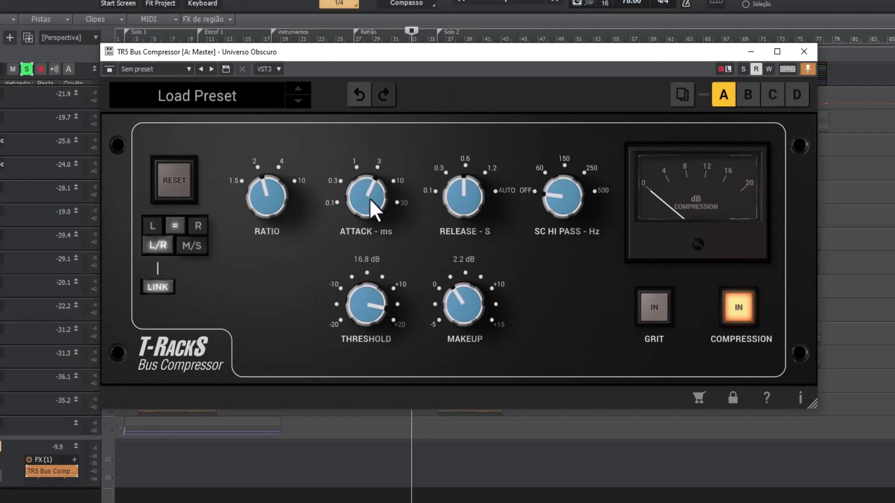
# Try an attack of about 0.3 ms and a ratio of about 4, then undo, redo and undo the ratio change.
pyautogui.moveTo(361, 200); pyautogui.dragTo(361, 271)
pyautogui.moveTo(265, 205); pyautogui.dragTo(279, 141)
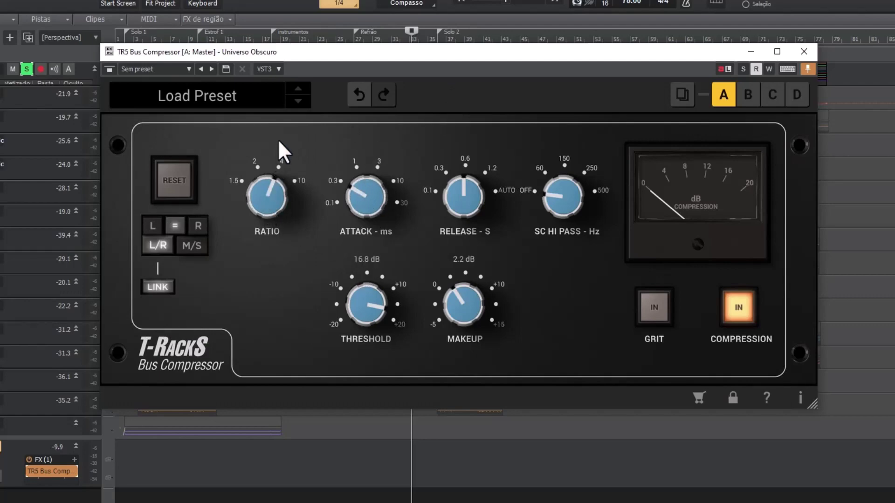
pyautogui.click(359, 96)
pyautogui.click(385, 99)
pyautogui.click(362, 96)
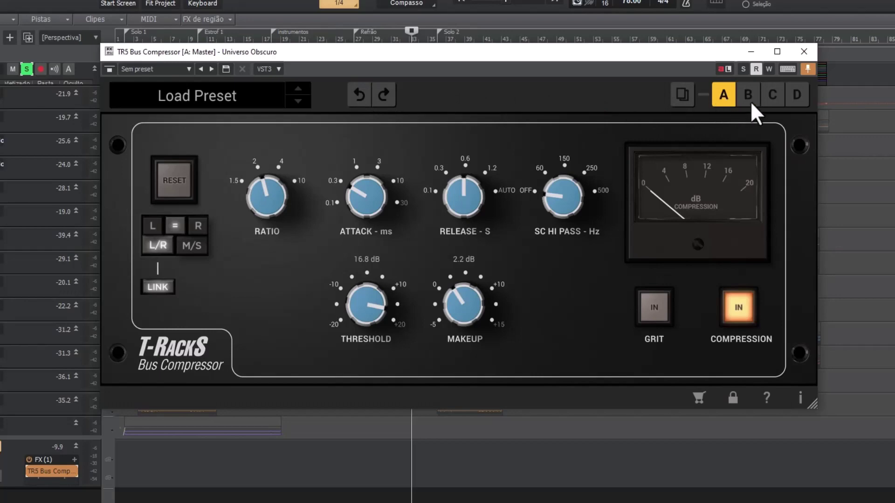
# Set the attack to about 1 ms, toggle the setting-copy function on and off, and compare settings A and B.
pyautogui.moveTo(369, 201); pyautogui.dragTo(386, 148)
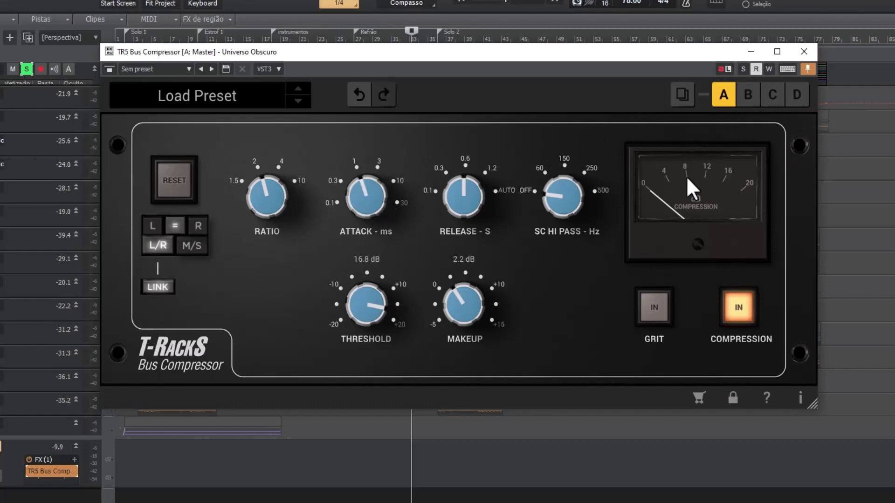
pyautogui.click(679, 102)
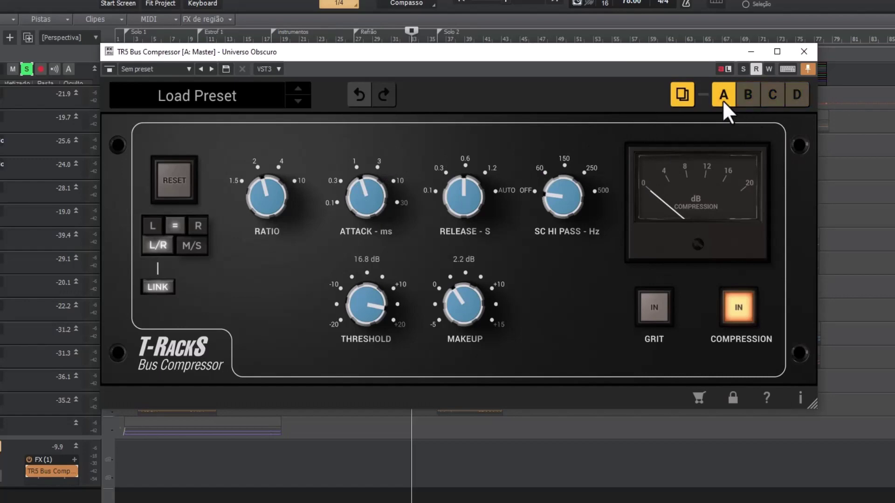
pyautogui.click(679, 97)
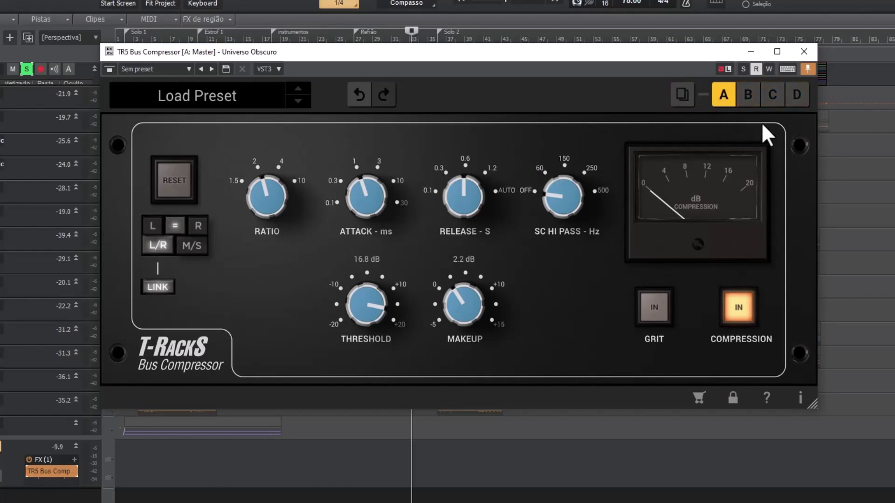
pyautogui.click(747, 96)
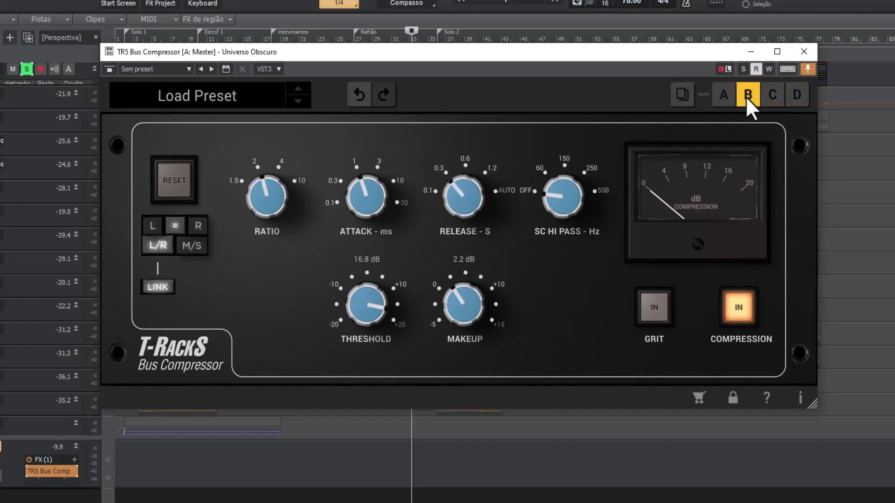
pyautogui.click(723, 98)
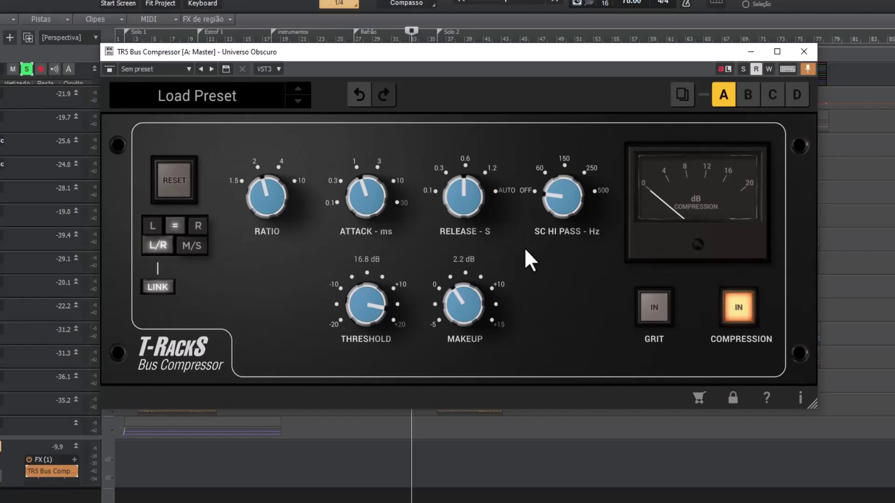
# Try an attack near 10 ms, a -11.6 dB threshold and 10.9 dB makeup, resetting the compressor before and after.
pyautogui.click(174, 181)
pyautogui.moveTo(361, 198); pyautogui.dragTo(395, 270)
pyautogui.moveTo(362, 300); pyautogui.dragTo(466, 386)
pyautogui.moveTo(466, 280); pyautogui.dragTo(372, 128)
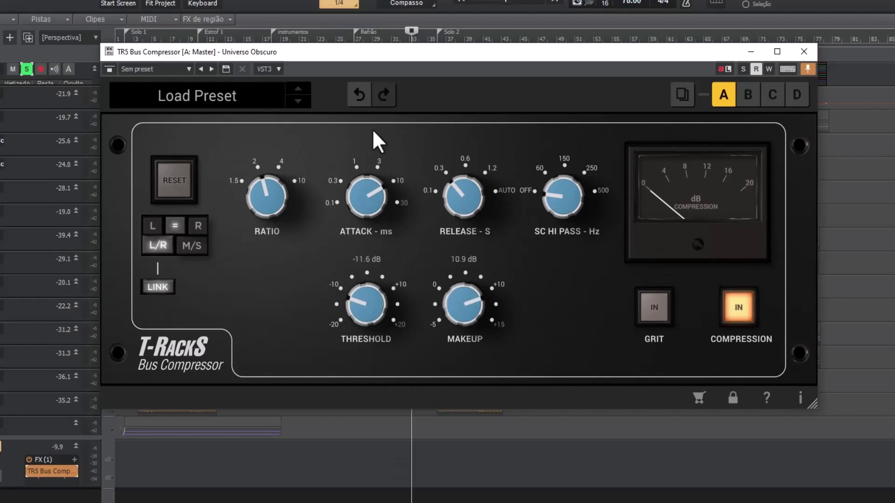
pyautogui.click(178, 174)
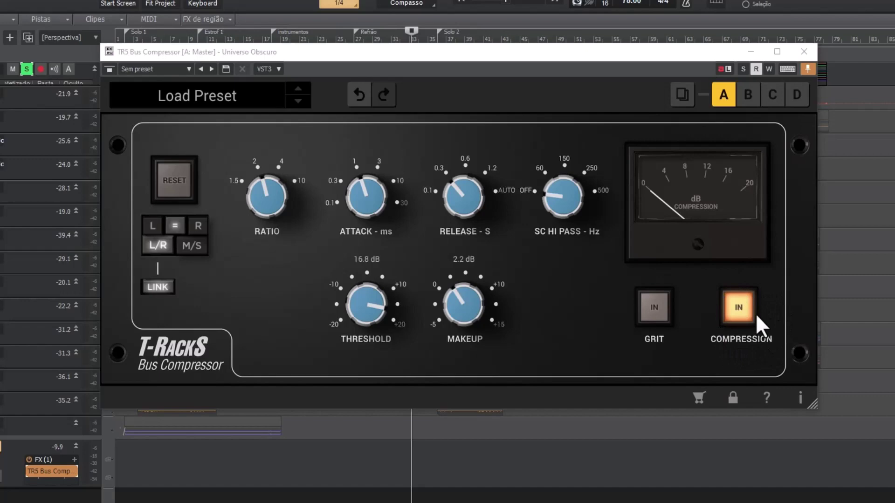
# Switch the compression stage off and back on.
pyautogui.click(743, 309)
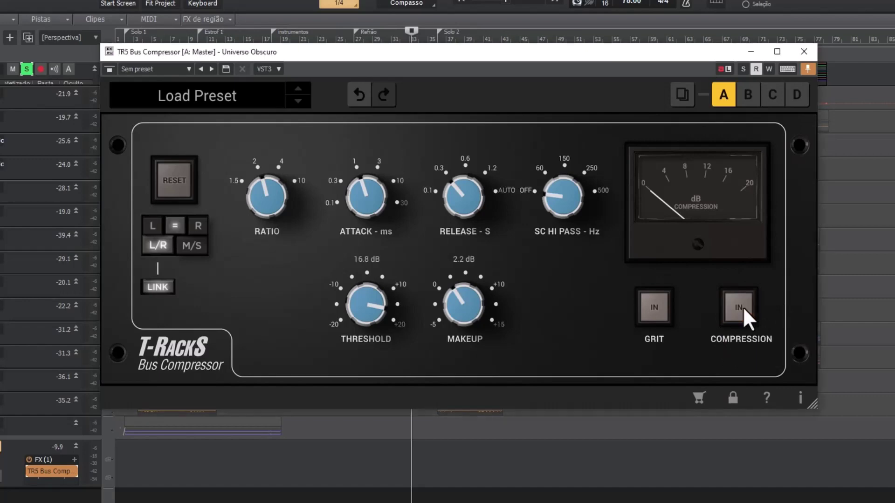
pyautogui.click(742, 308)
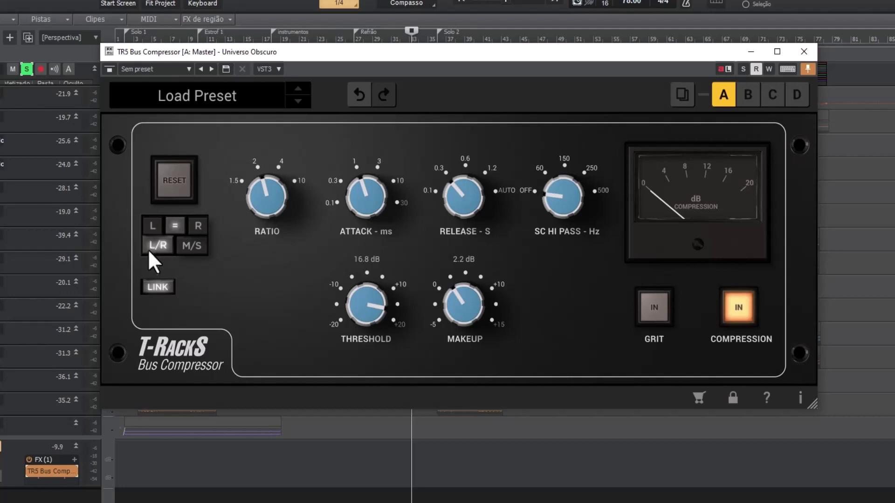
# Cycle the L, R and = channel selections in L/R mode, both linked and unlinked, ending on = with linking on.
pyautogui.click(153, 225)
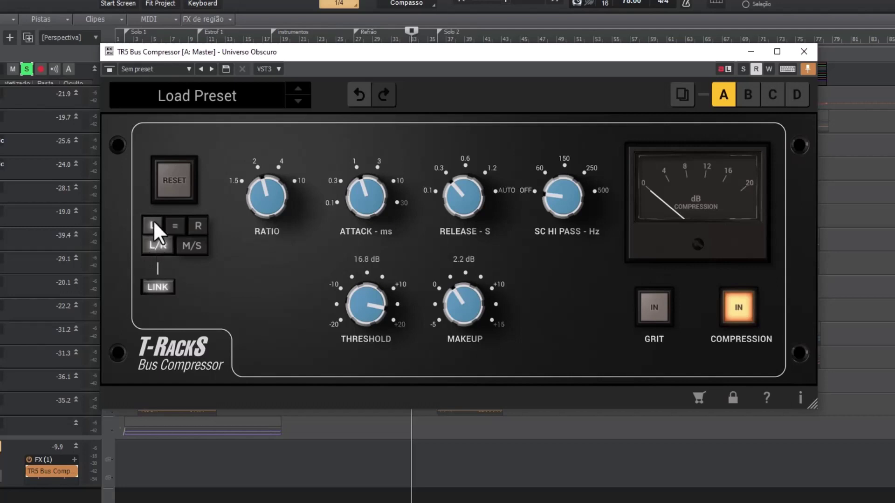
pyautogui.click(204, 225)
pyautogui.click(177, 224)
pyautogui.click(157, 288)
pyautogui.click(147, 224)
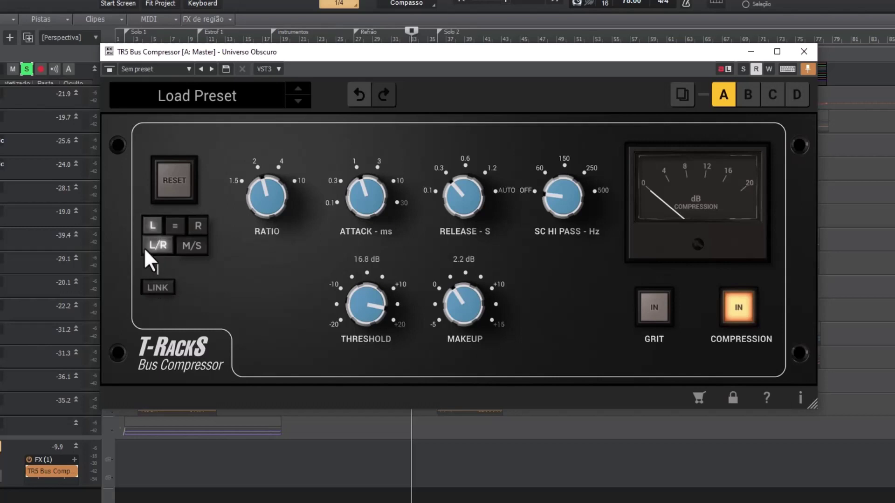
pyautogui.click(195, 226)
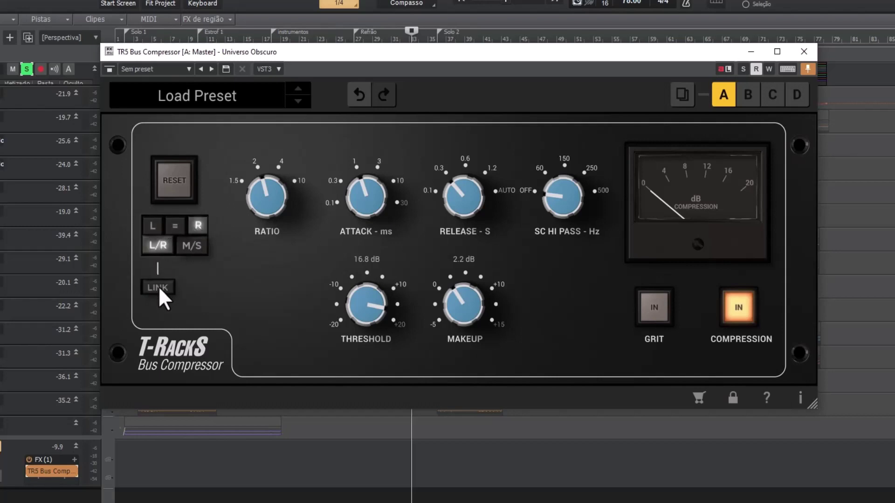
pyautogui.click(172, 226)
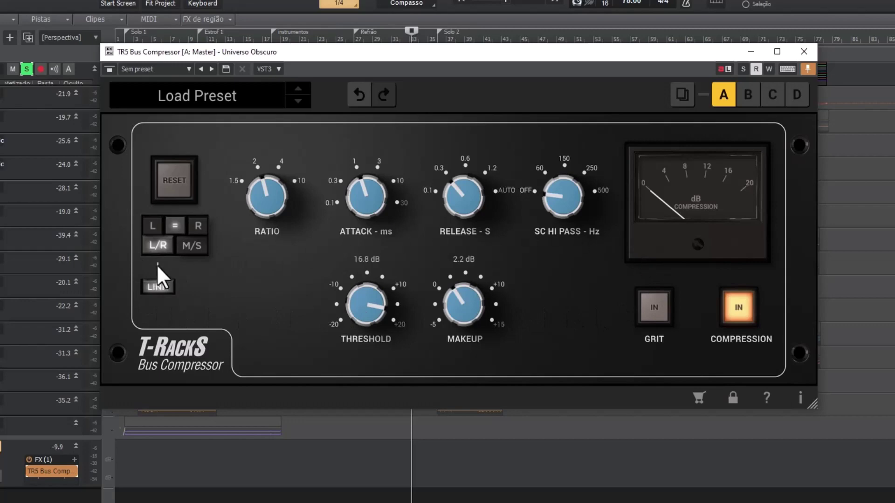
# Try M/S mode with the S, M and = selections, then return to L/R mode with = selected.
pyautogui.click(192, 247)
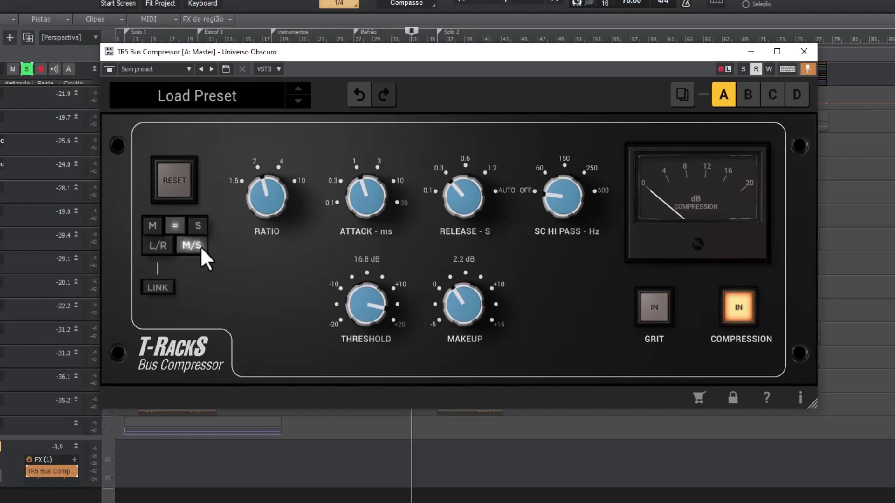
pyautogui.click(198, 226)
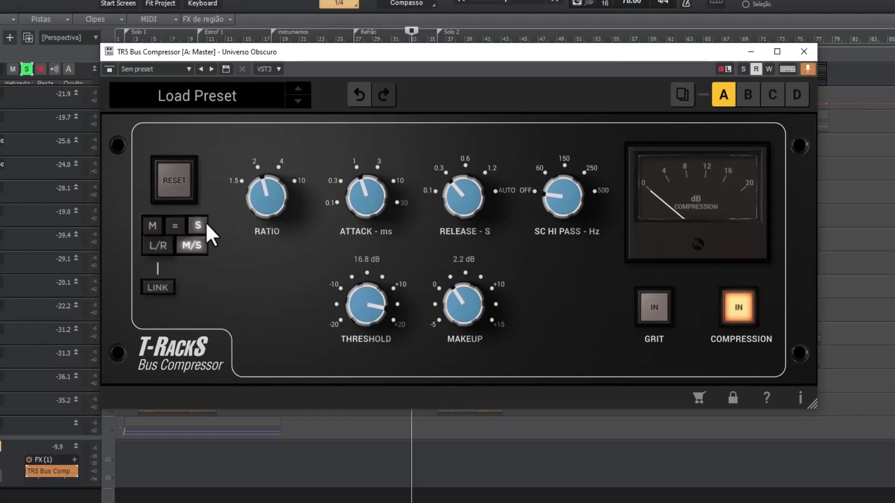
pyautogui.click(151, 227)
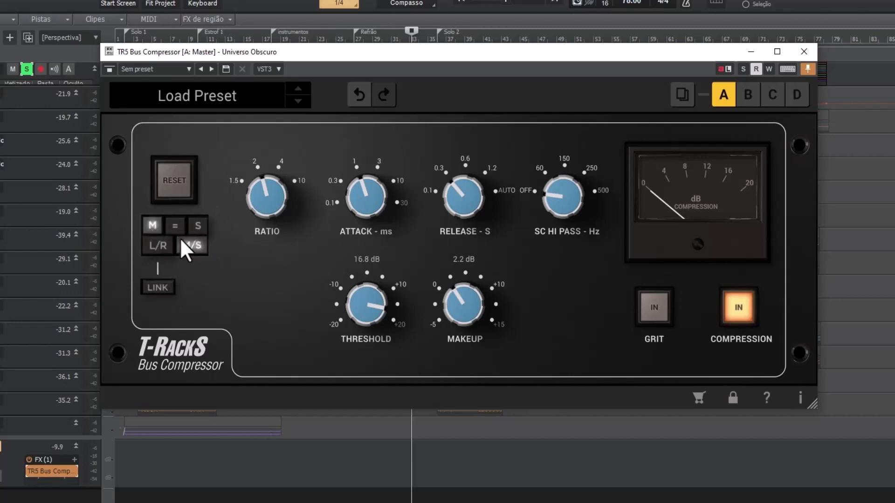
pyautogui.click(175, 228)
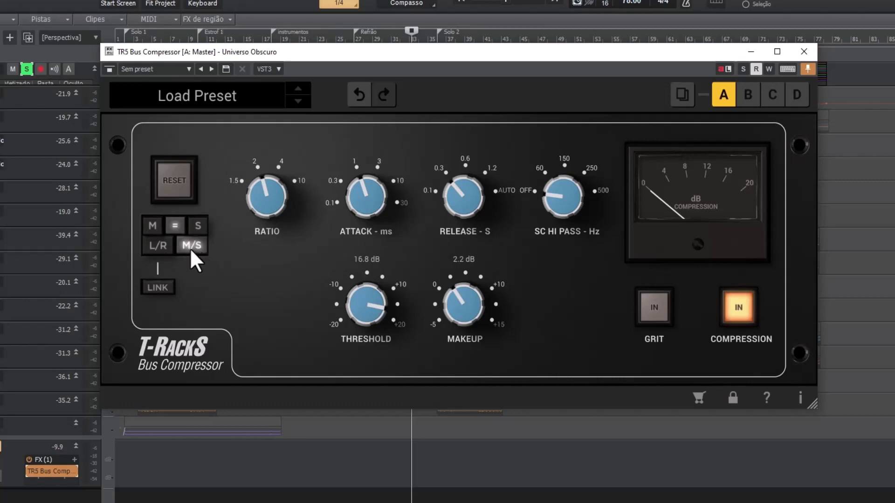
pyautogui.click(154, 227)
pyautogui.click(200, 226)
pyautogui.click(155, 247)
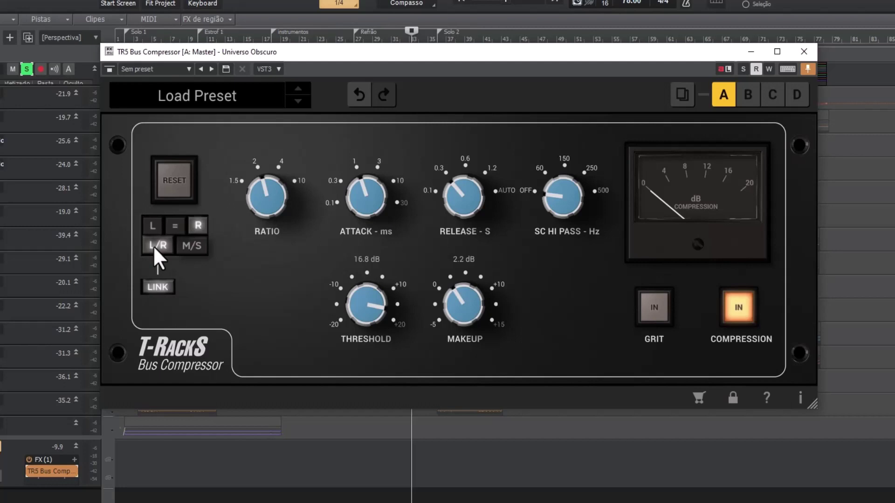
pyautogui.click(175, 224)
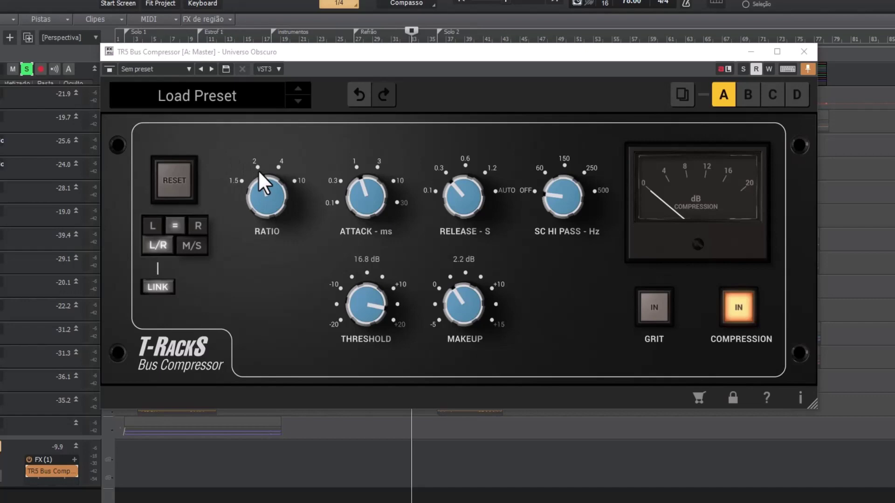
# Demonstrate the ratio, makeup and SC Hi Pass controls, setting the attack to about 0.3 ms and the threshold to 5.5 dB.
pyautogui.moveTo(269, 214); pyautogui.dragTo(269, 168)
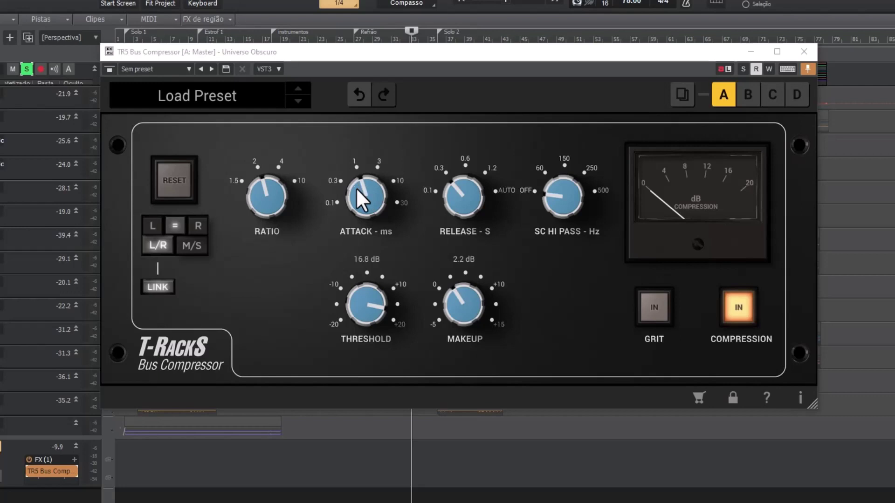
pyautogui.moveTo(357, 188); pyautogui.dragTo(356, 224)
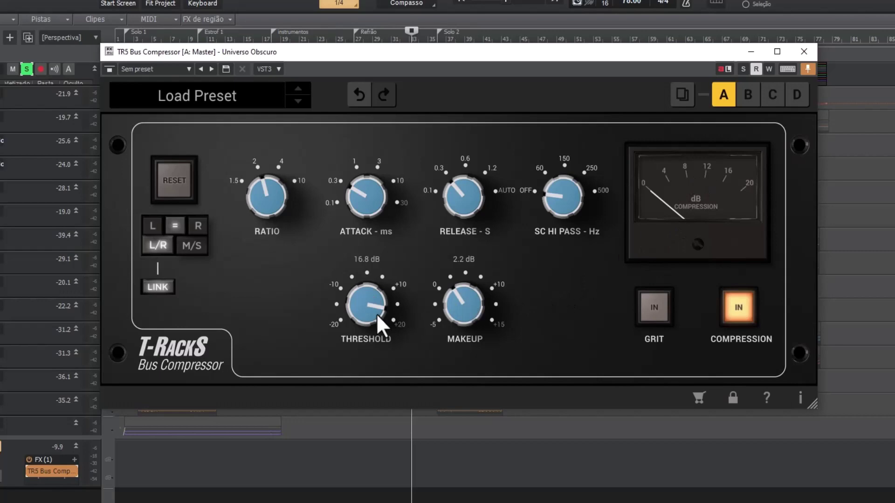
pyautogui.moveTo(357, 303); pyautogui.dragTo(368, 365)
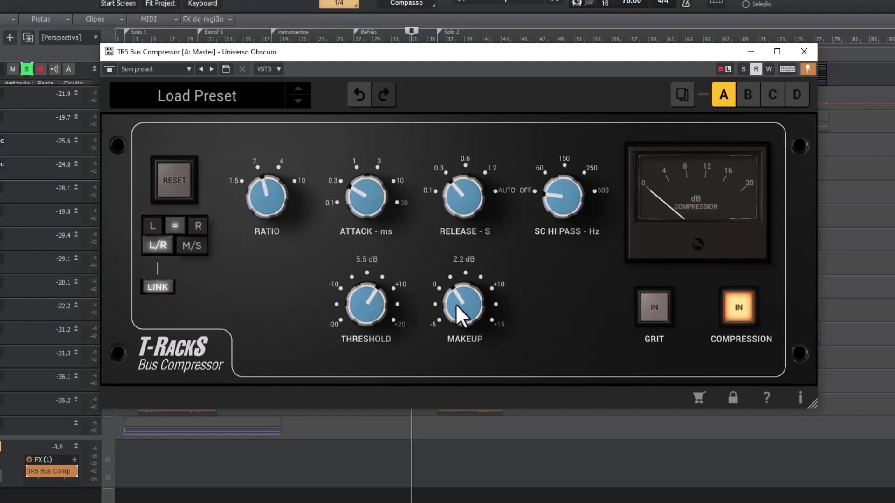
pyautogui.moveTo(455, 293)
pyautogui.mouseDown()
pyautogui.moveTo(456, 244)
pyautogui.moveTo(446, 295)
pyautogui.mouseUp()
pyautogui.moveTo(558, 205); pyautogui.dragTo(565, 143)
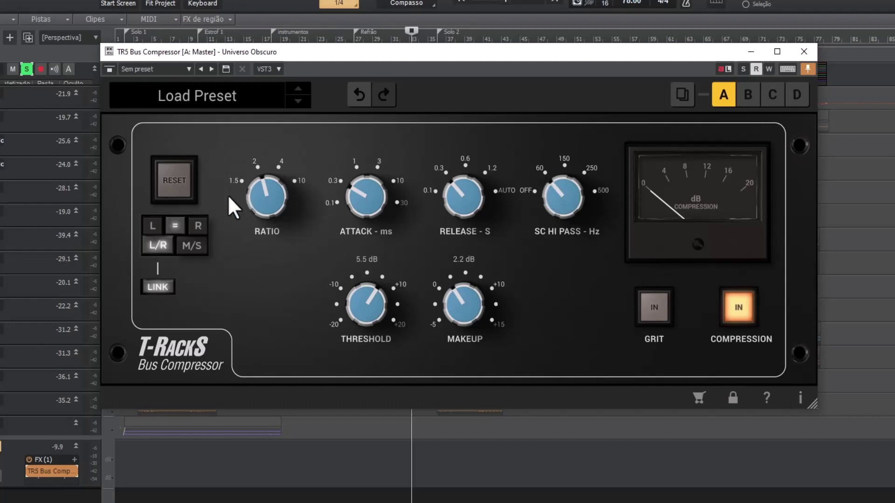
pyautogui.moveTo(553, 186); pyautogui.dragTo(547, 230)
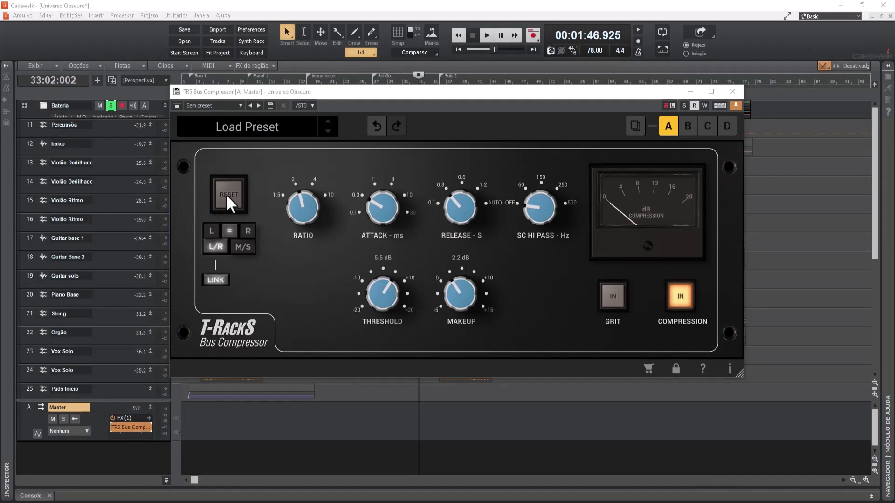
# Move the compressor window clear of the track list and reset all its controls to their defaults.
pyautogui.moveTo(450, 95); pyautogui.dragTo(554, 111)
pyautogui.click(329, 218)
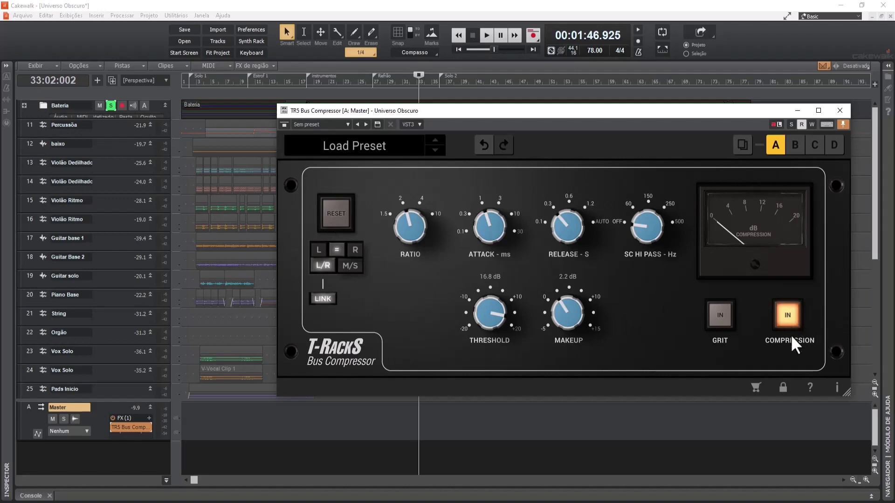
pyautogui.click(36, 112)
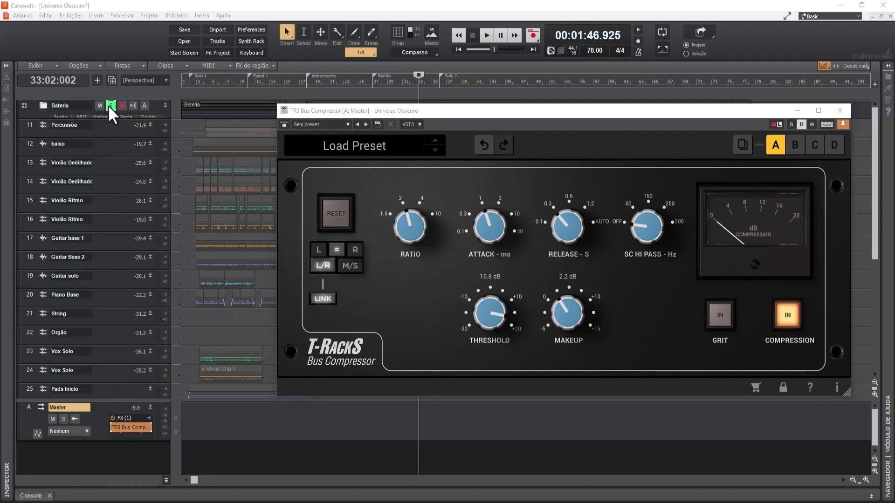
# Audition the soloed drums without audible compression and load the compressor's Drums Bus preset.
pyautogui.click(486, 37)
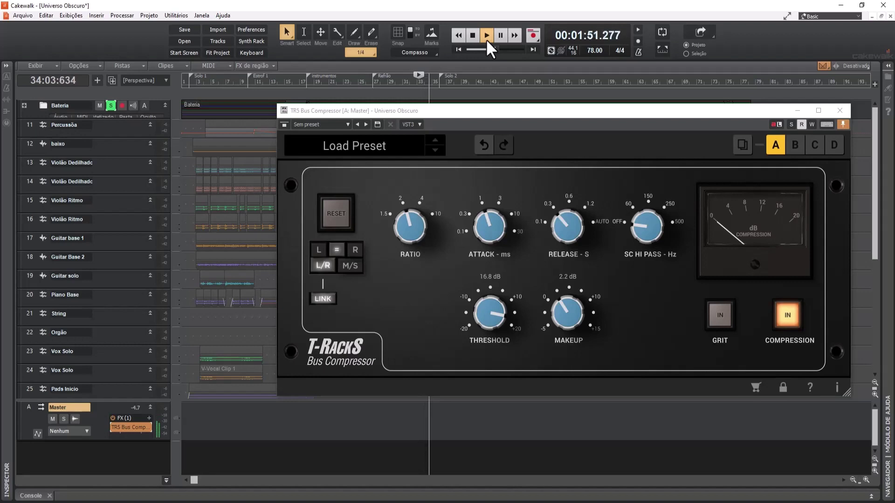
pyautogui.click(472, 35)
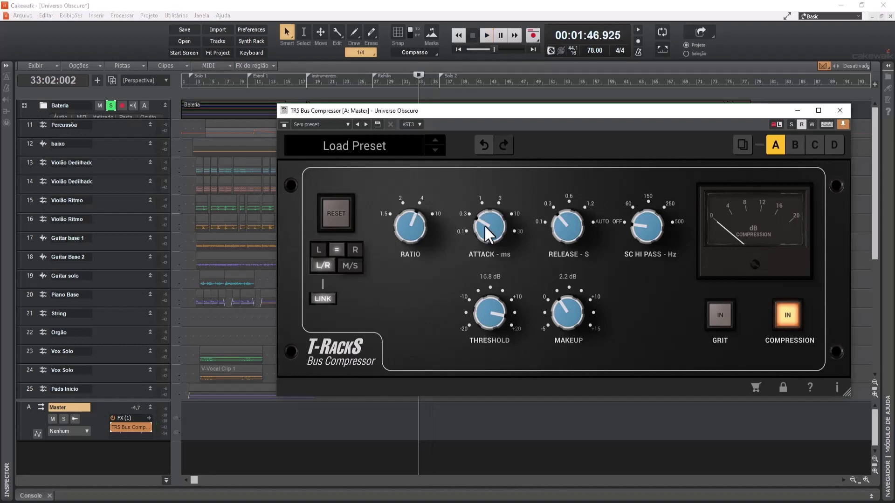
pyautogui.click(396, 147)
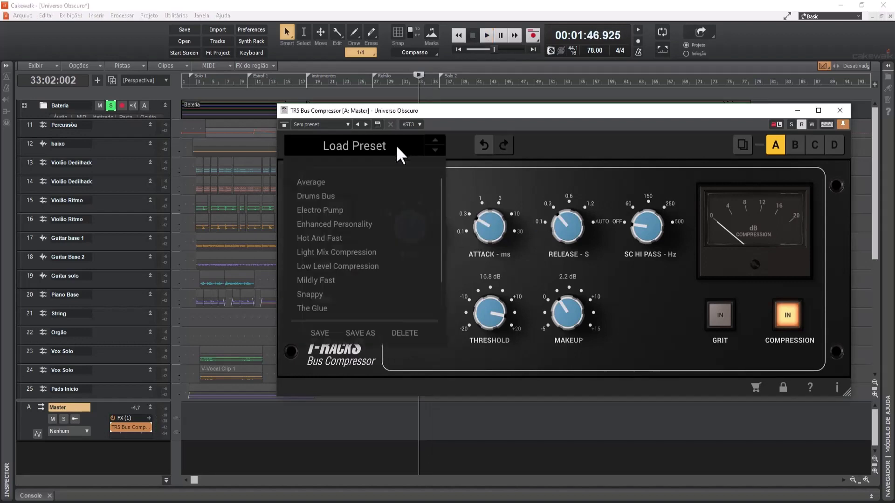
pyautogui.click(323, 196)
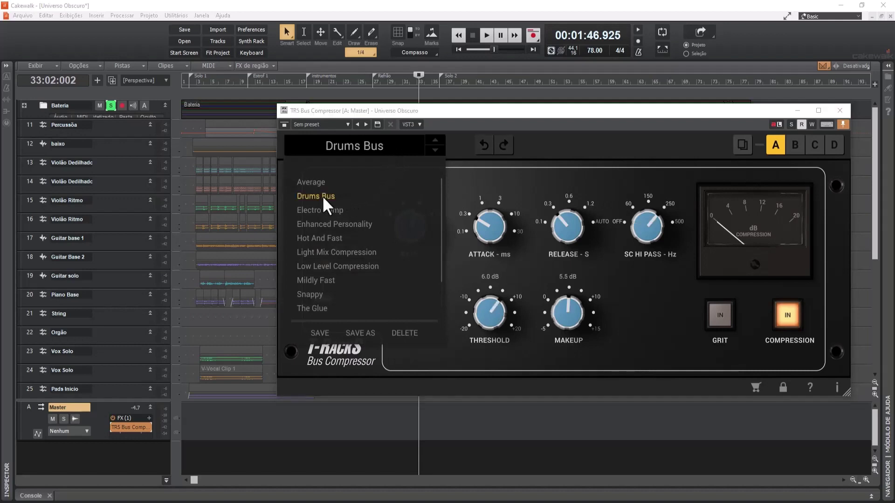
pyautogui.click(524, 116)
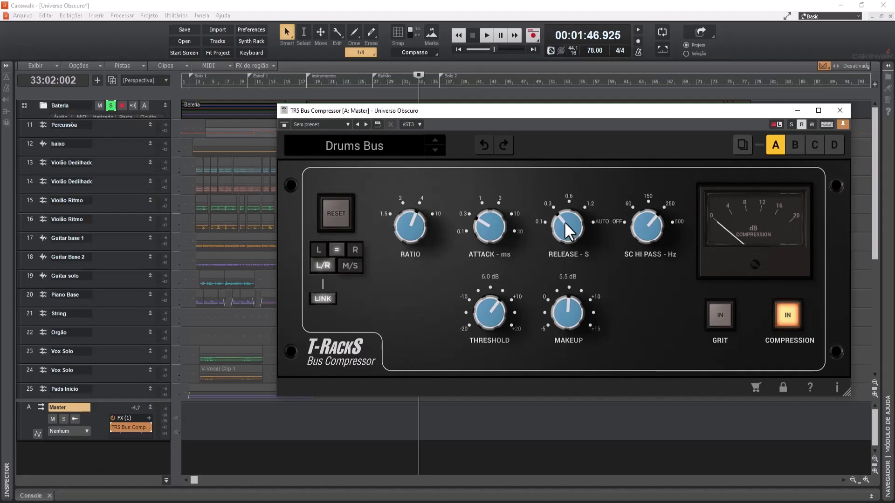
# Turn the compressor's SC Hi Pass filter off and set the makeup gain to 0.0 dB.
pyautogui.moveTo(642, 228); pyautogui.dragTo(638, 237)
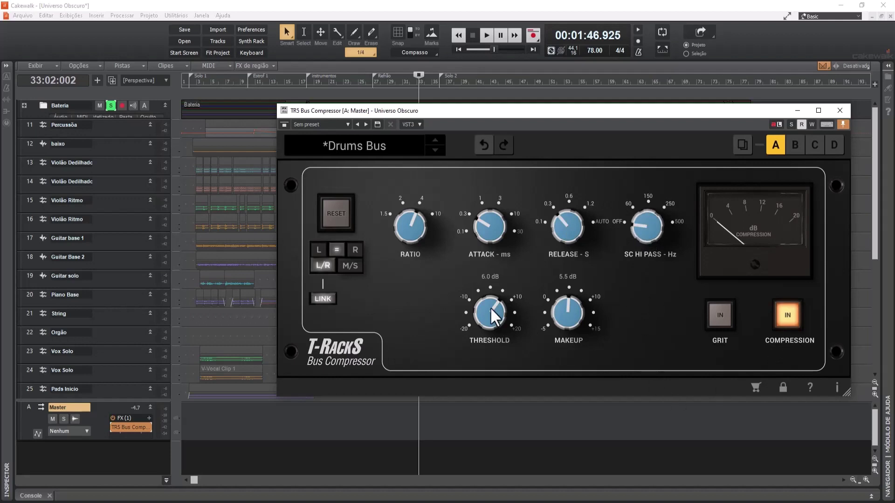
pyautogui.moveTo(567, 304); pyautogui.dragTo(569, 317)
pyautogui.moveTo(571, 353); pyautogui.dragTo(561, 301)
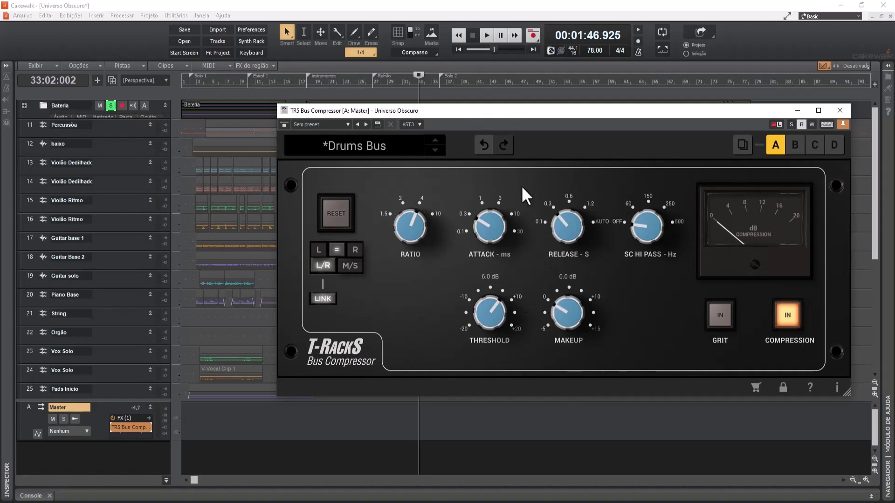
# While the soloed drums play, set the threshold to -3.2 dB and the makeup gain to 4.2 dB.
pyautogui.click(486, 35)
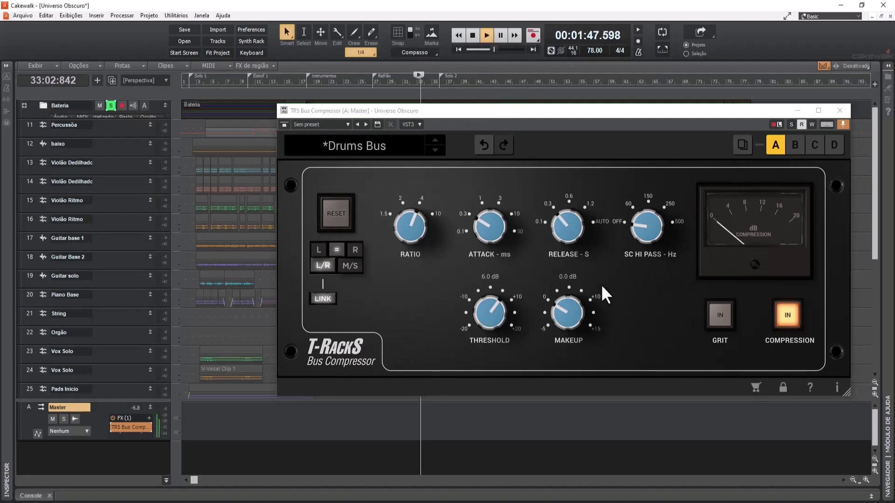
pyautogui.moveTo(486, 305); pyautogui.dragTo(483, 362)
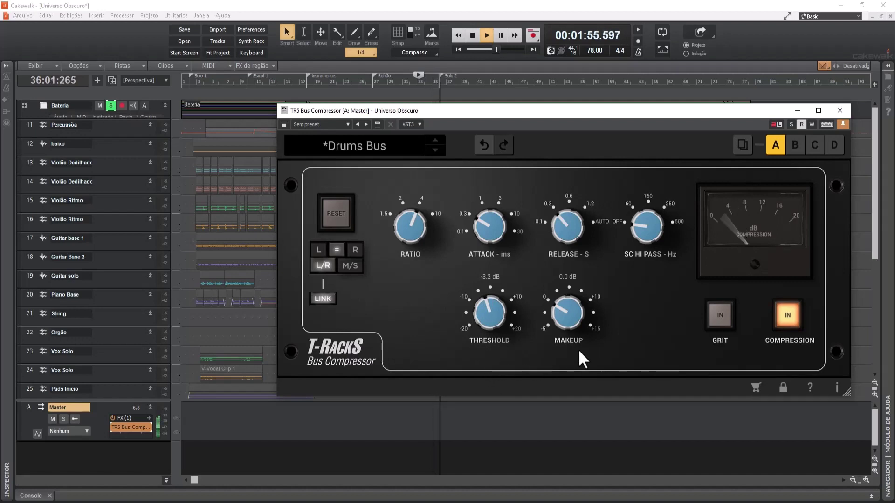
pyautogui.moveTo(563, 313); pyautogui.dragTo(570, 283)
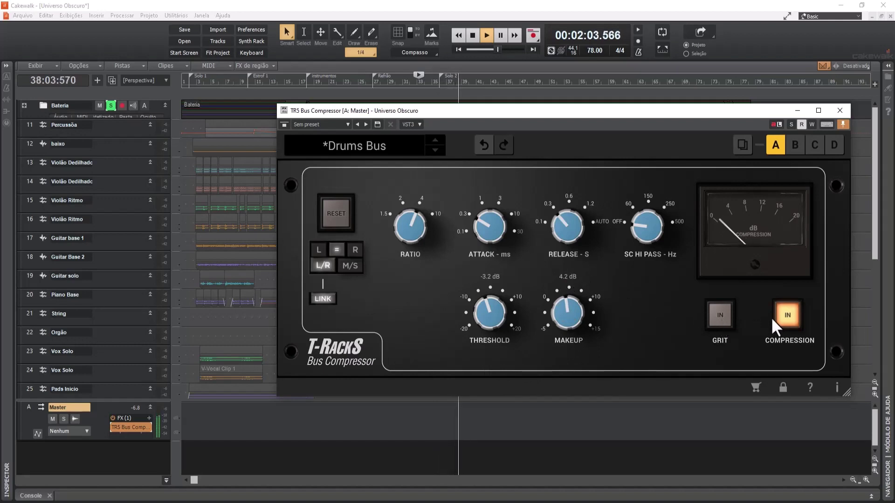
# Enable Grit, compare the drums with compression bypassed and engaged, ending with it engaged, and stop playback.
pyautogui.click(721, 326)
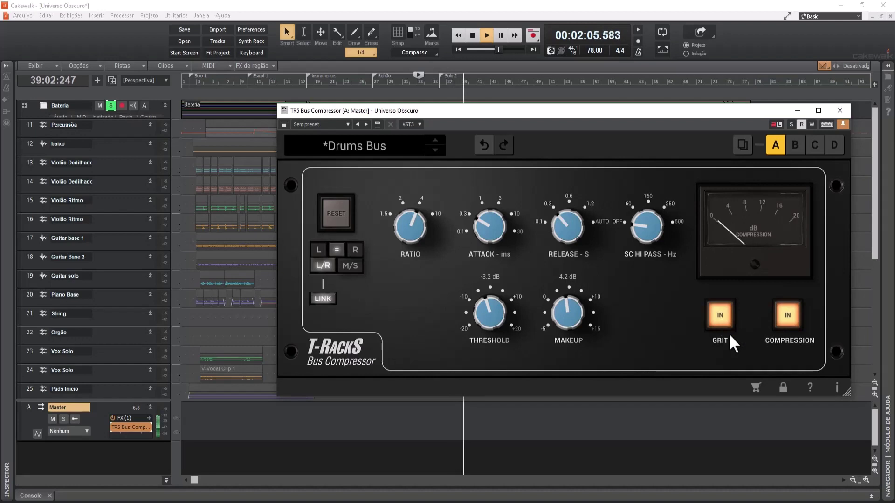
pyautogui.click(789, 319)
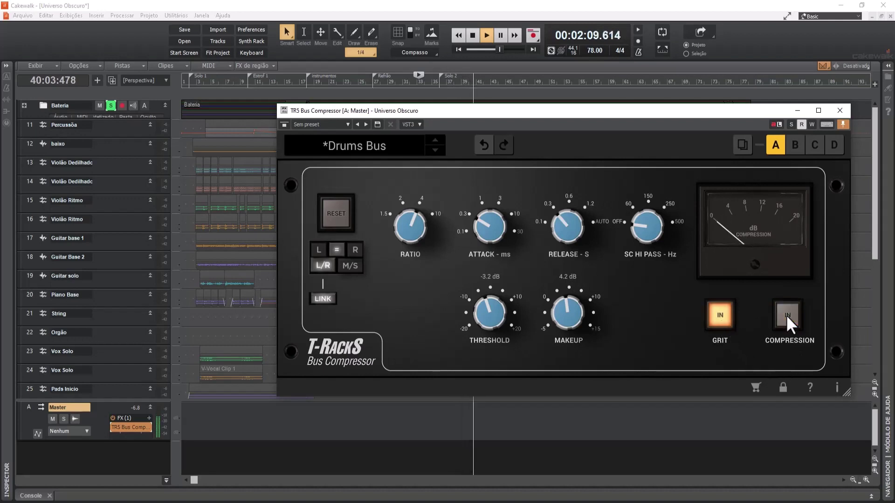
pyautogui.click(788, 319)
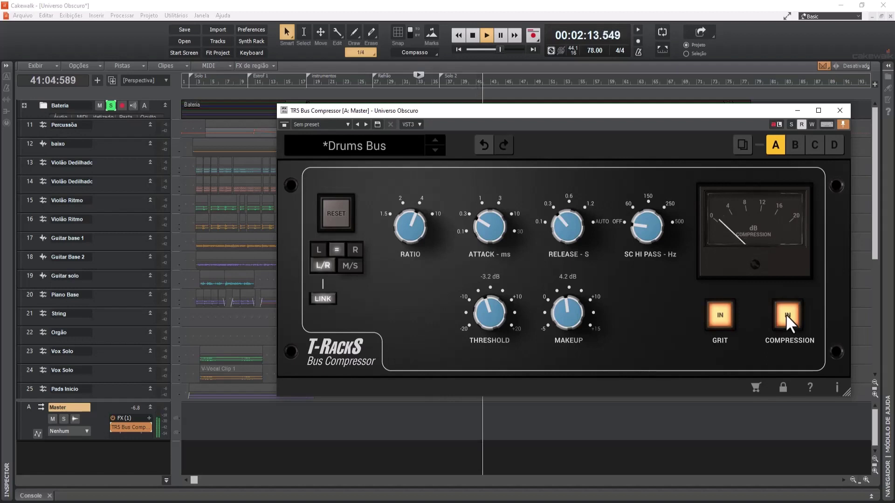
pyautogui.click(788, 318)
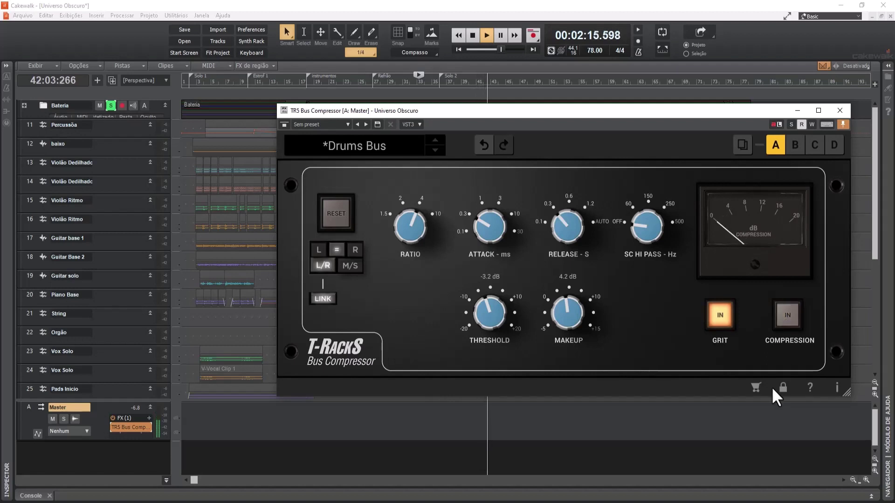
pyautogui.click(788, 321)
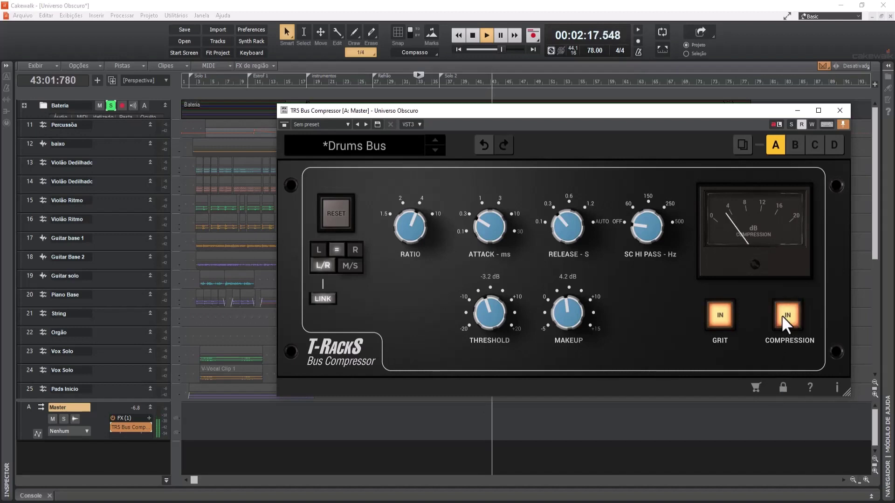
pyautogui.click(473, 35)
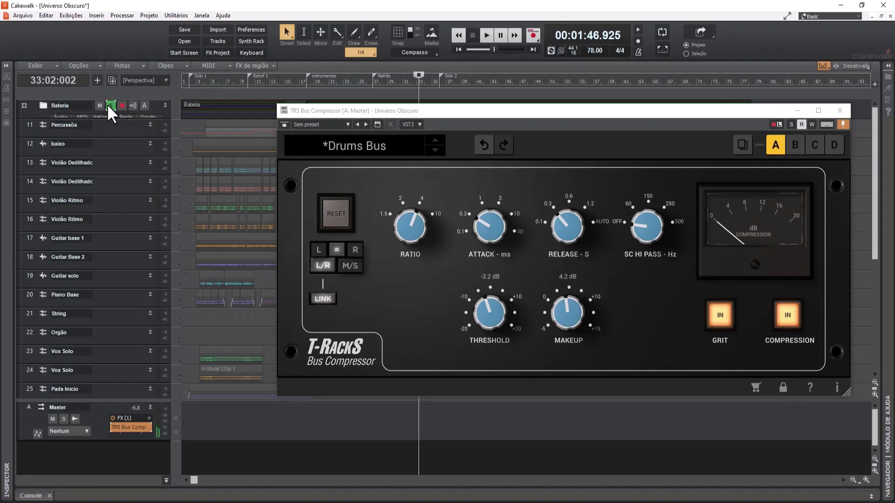
# Unsolo the Bateria folder, move the playback position to measure 3, and reset the compressor to its defaults.
pyautogui.click(112, 105)
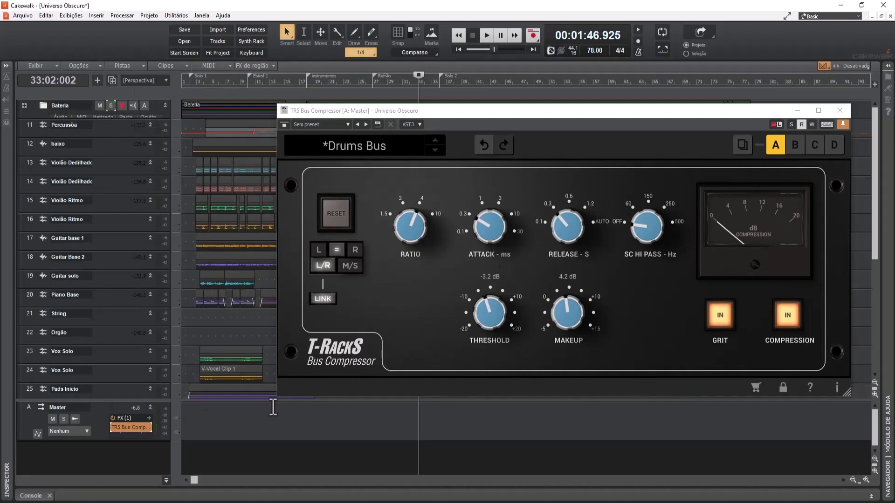
pyautogui.click(200, 420)
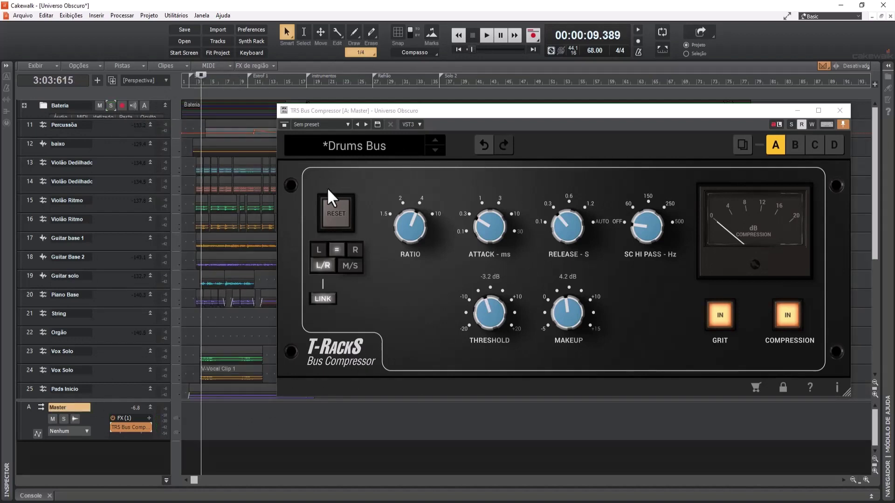
pyautogui.click(332, 214)
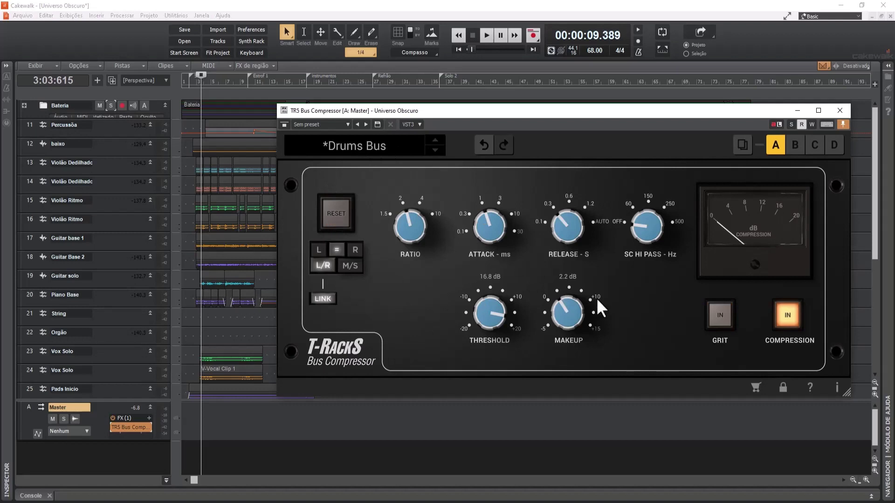
# Play the full mix from measure 3, lower the threshold to 3.4 dB and enable Grit, ending with playback stopped.
pyautogui.press('space')
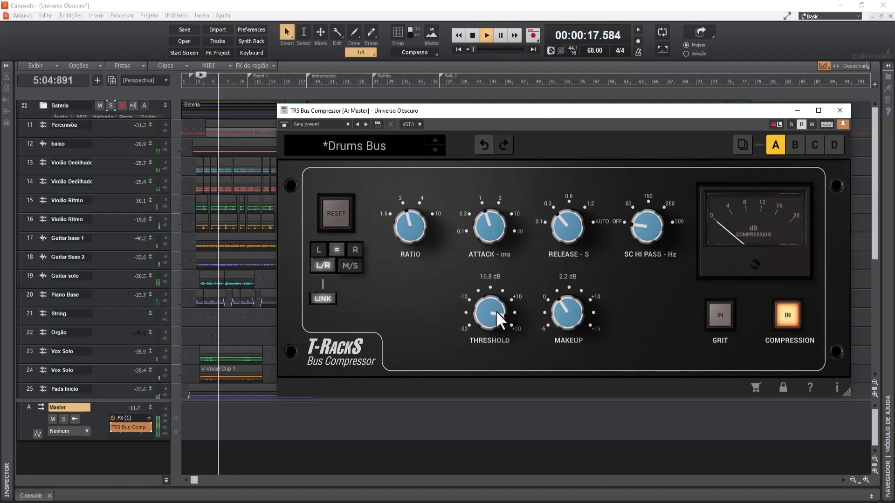
pyautogui.moveTo(496, 310); pyautogui.dragTo(488, 363)
pyautogui.click(715, 325)
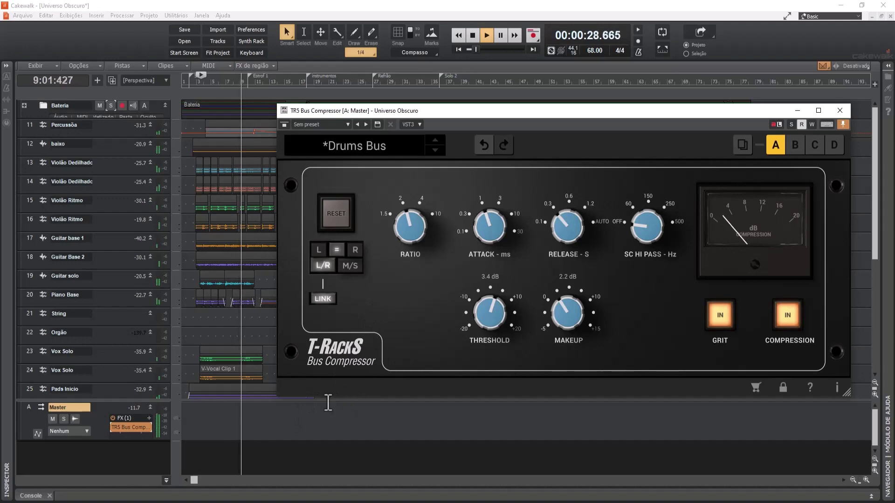
pyautogui.press('space')
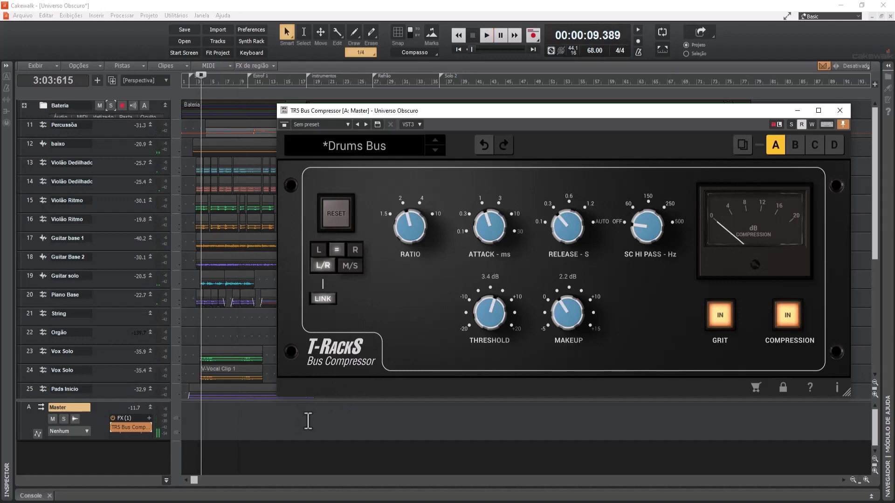
# Play the full mix from measure 18, setting the threshold to 3.3 dB and the makeup gain to 3.8 dB.
pyautogui.click(307, 420)
pyautogui.press('space')
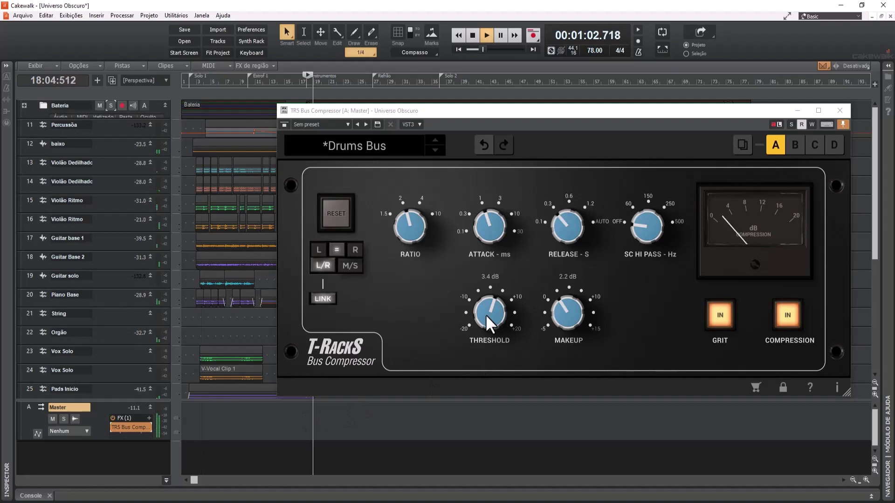
pyautogui.moveTo(485, 315); pyautogui.dragTo(485, 315)
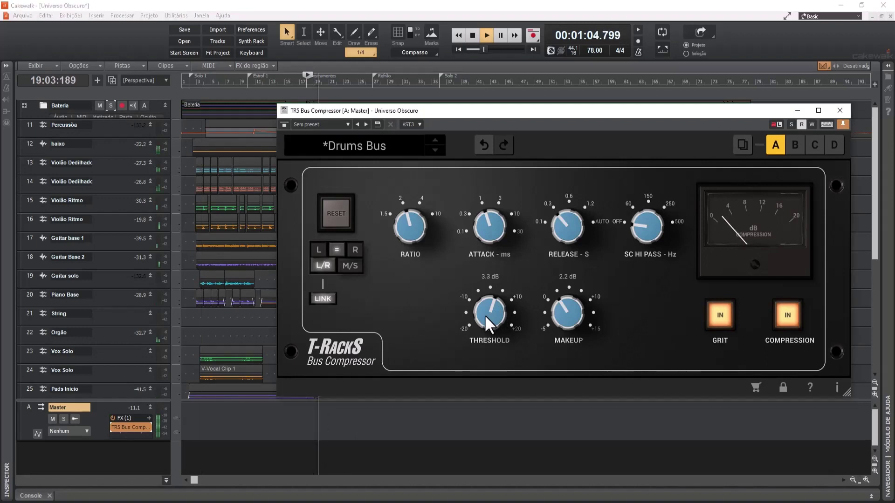
pyautogui.moveTo(562, 314); pyautogui.dragTo(561, 301)
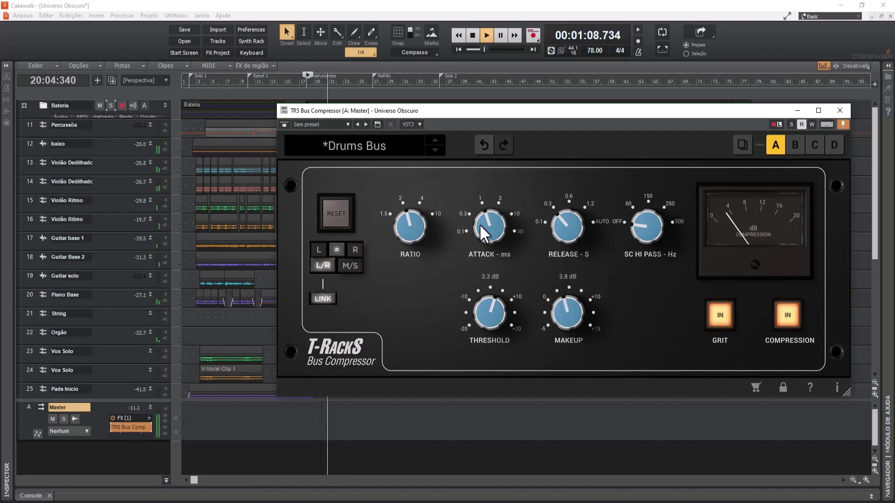
# Compare the full mix with compression bypassed and engaged again, and stop playback.
pyautogui.click(787, 314)
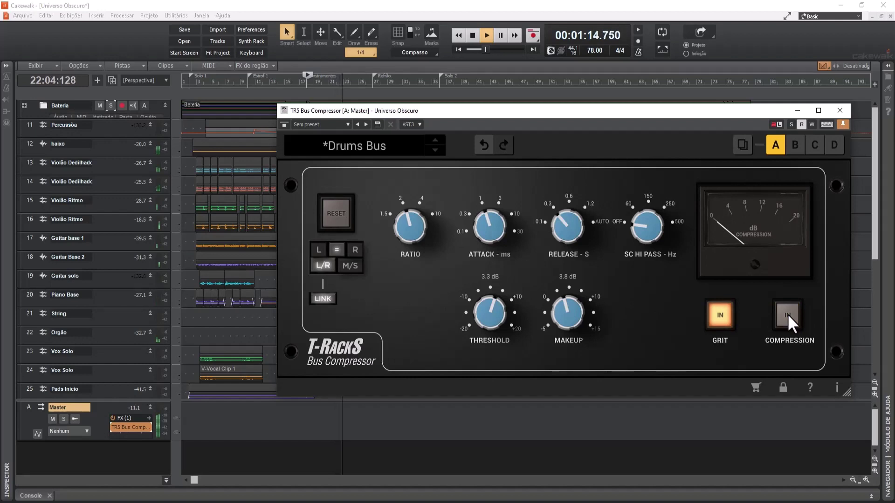
pyautogui.click(787, 315)
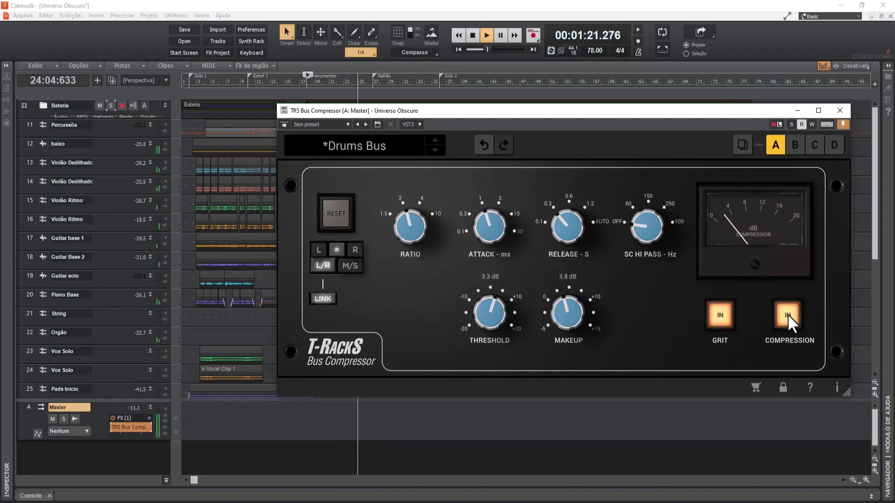
pyautogui.click(474, 31)
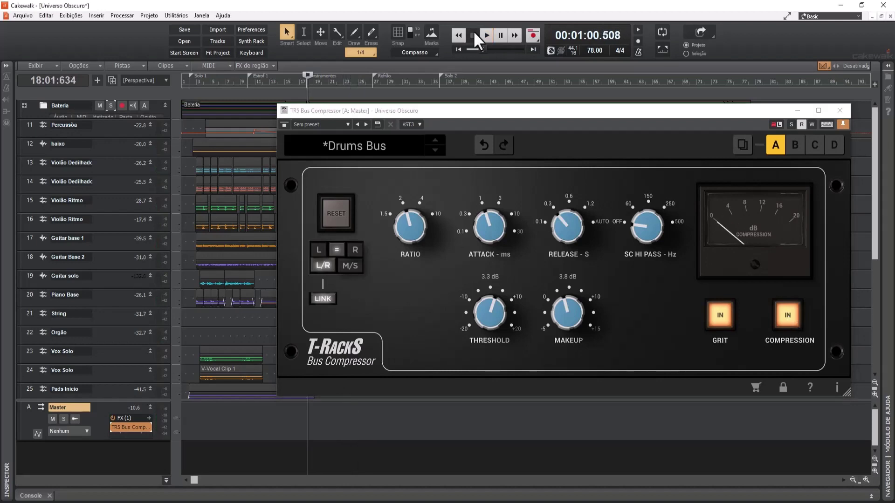